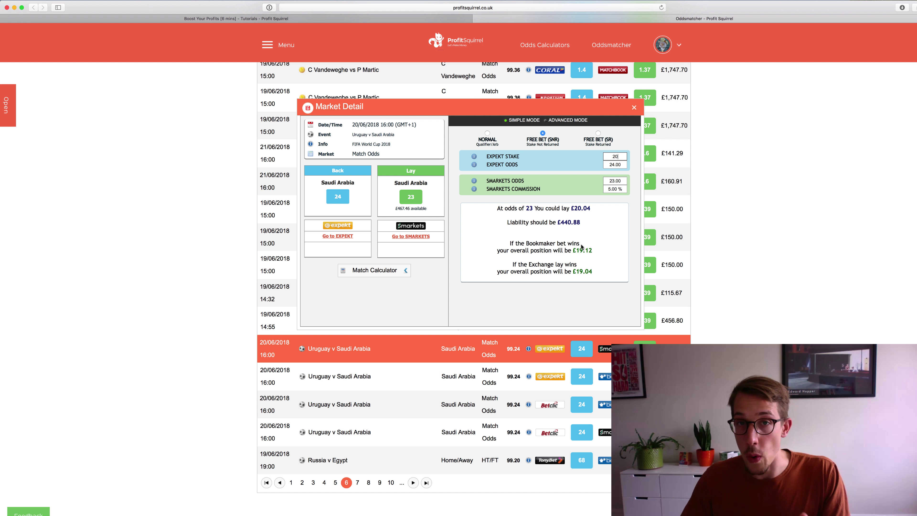
# - Highlight the £440.88 liability for the £20.00 stake at odds 24, then select the Expekt back odds
pyautogui.moveTo(506, 223); pyautogui.dragTo(583, 223)
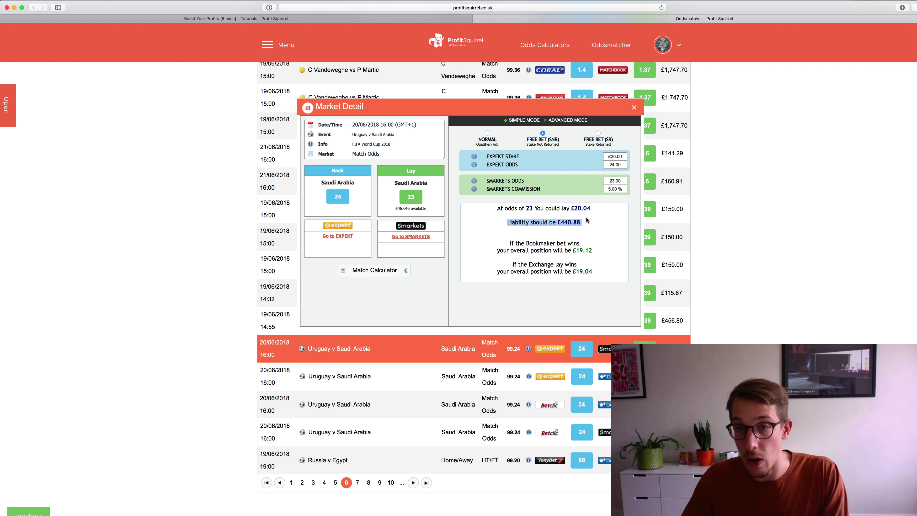
pyautogui.click(615, 164)
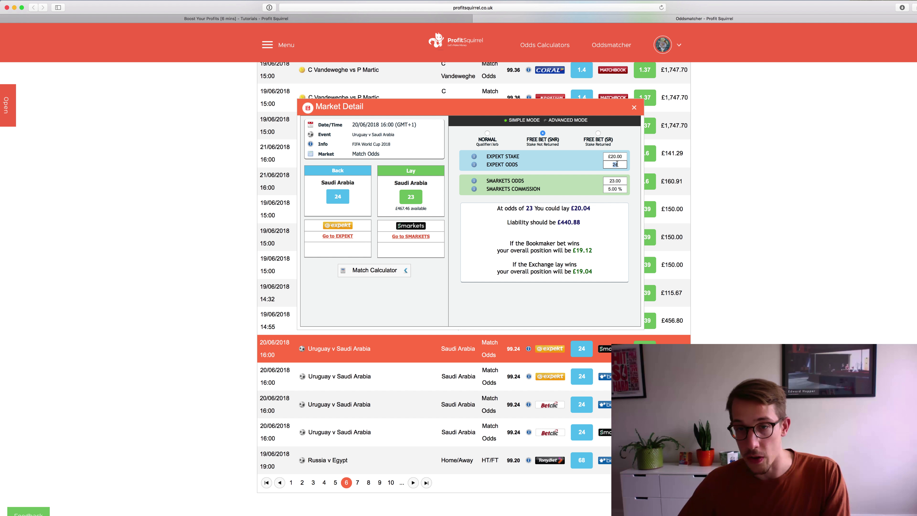
# - Change the back odds to 10 and lay odds to 12, giving a £15.06 lay and £165.66 liability
pyautogui.write('10')
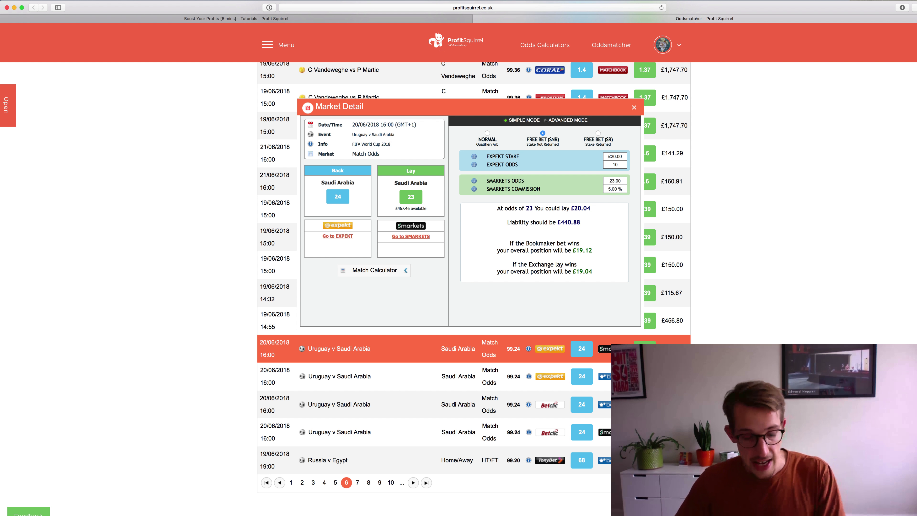
pyautogui.press('Tab')
pyautogui.write('12')
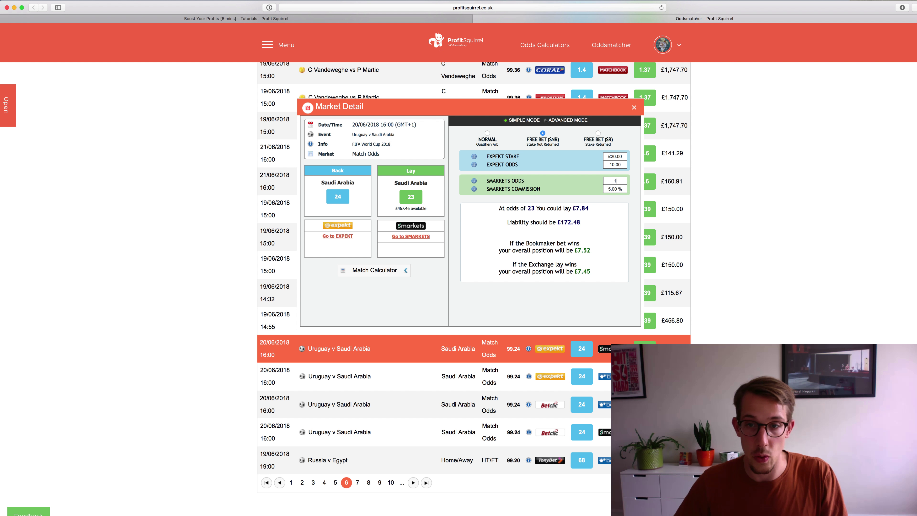
pyautogui.click(612, 218)
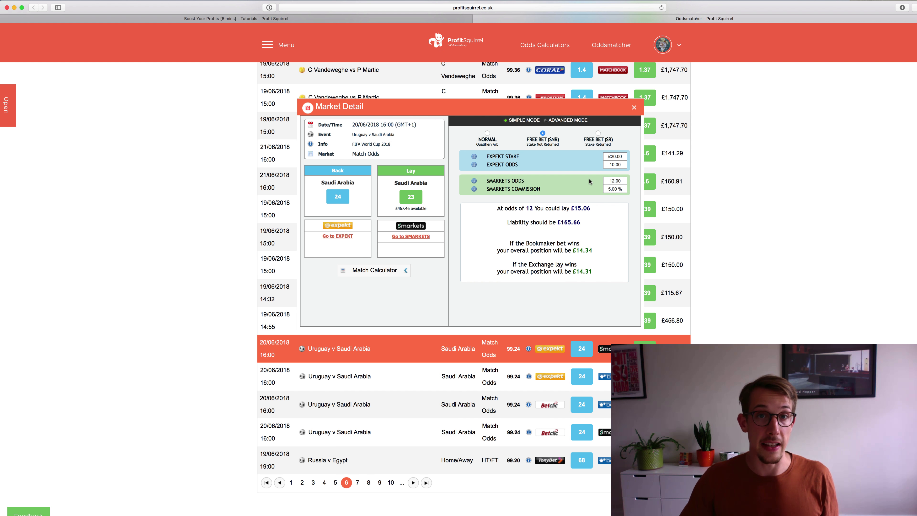
# - Reopen the Uruguay v Saudi Arabia calculator in Free Bet (SNR) mode with a £20.00 Expekt stake
pyautogui.click(634, 108)
pyautogui.click(528, 349)
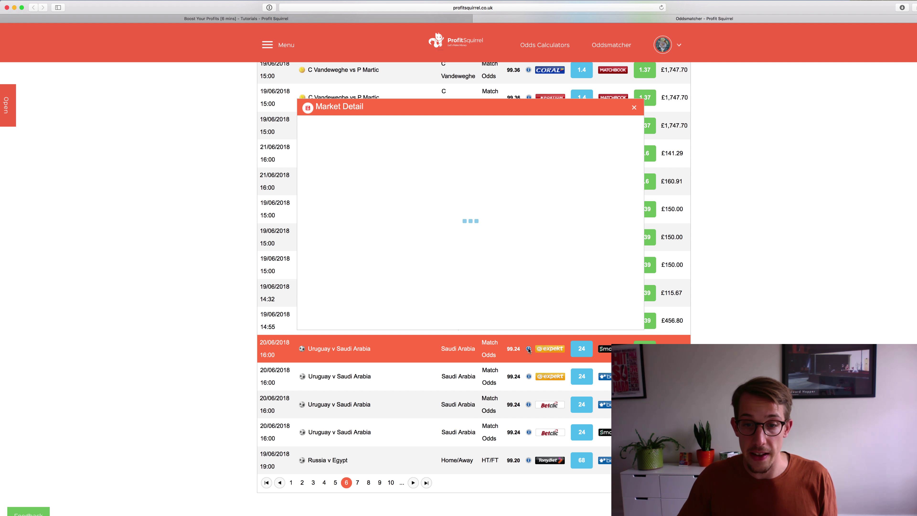
pyautogui.click(379, 269)
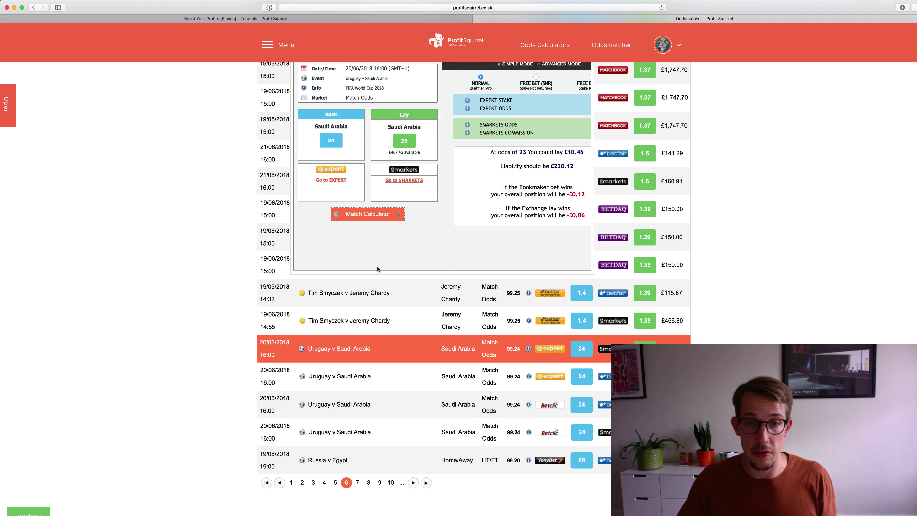
pyautogui.click(546, 133)
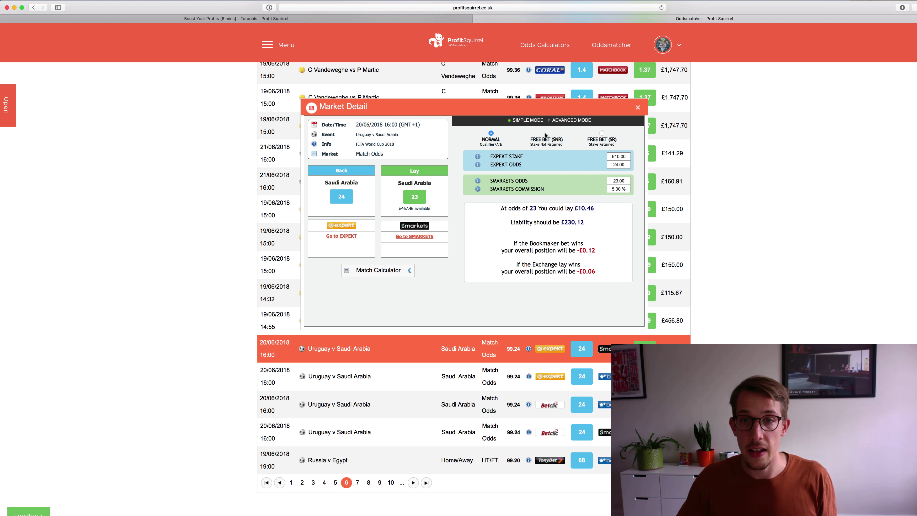
pyautogui.click(619, 156)
pyautogui.write('20')
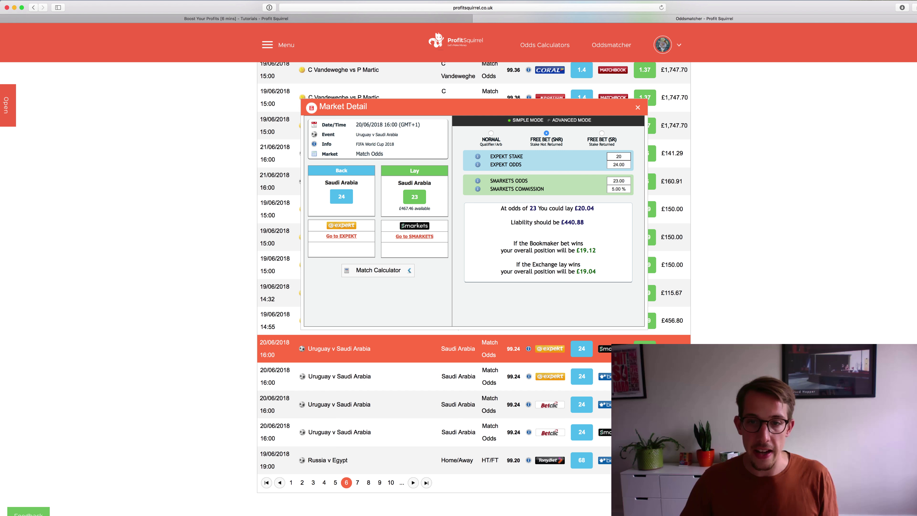
pyautogui.click(567, 223)
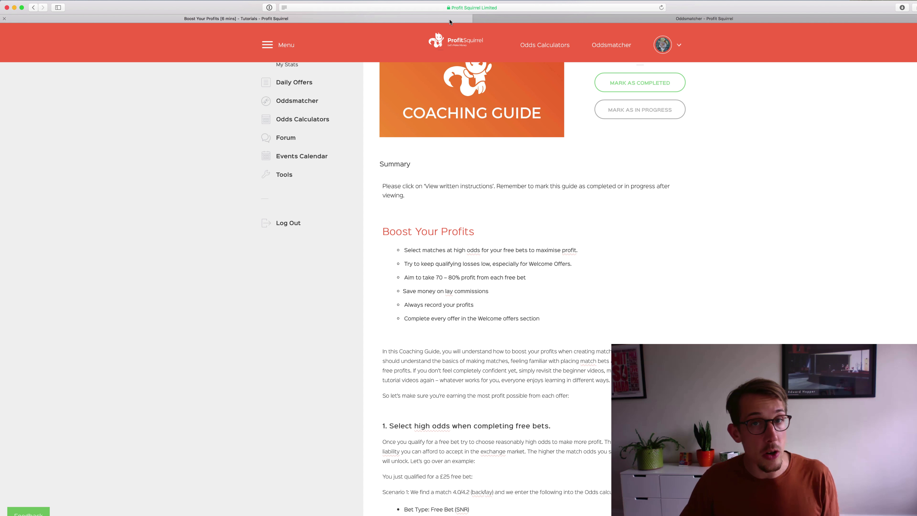
# - Return to the Oddsmatcher and close the leftover market detail
pyautogui.click(521, 21)
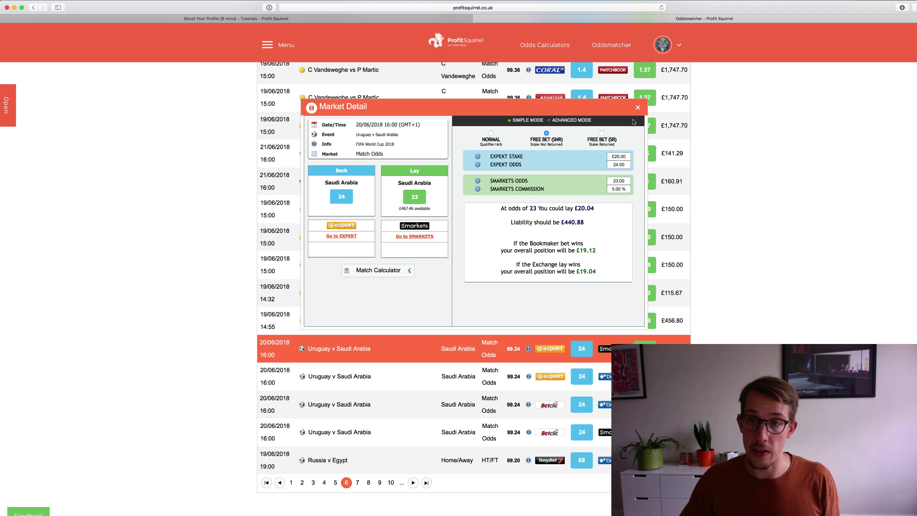
pyautogui.click(638, 108)
pyautogui.scroll(10, 630, 134)
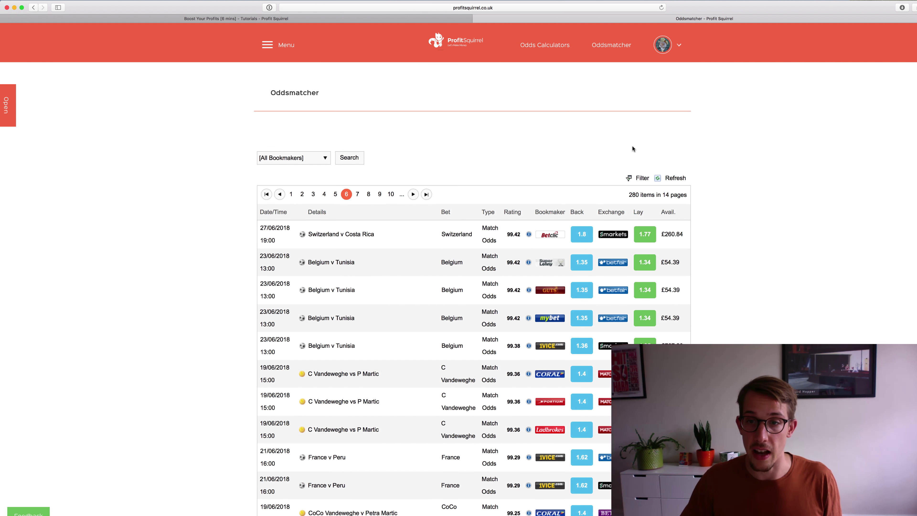
# - Filter the Oddsmatcher to a maximum odds of 4.00 and apply it
pyautogui.click(641, 172)
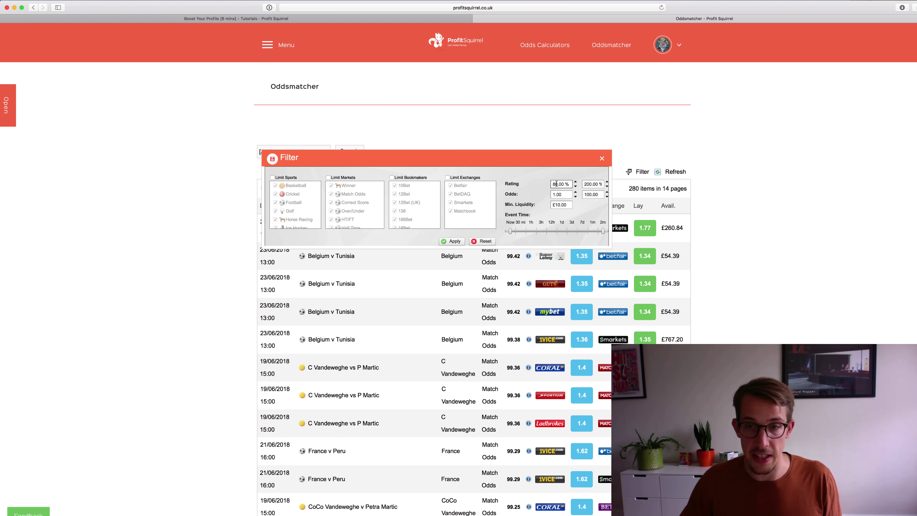
pyautogui.click(594, 184)
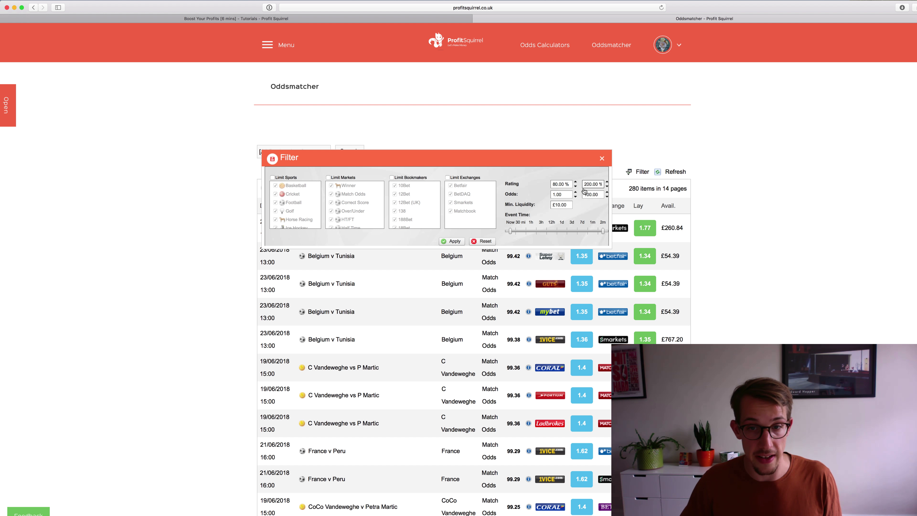
pyautogui.click(567, 194)
pyautogui.click(594, 193)
pyautogui.write('102')
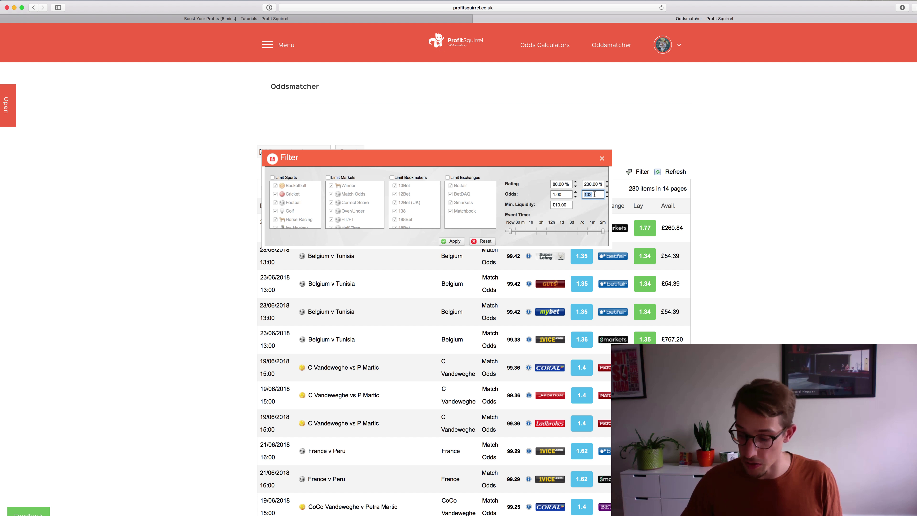
pyautogui.write('4')
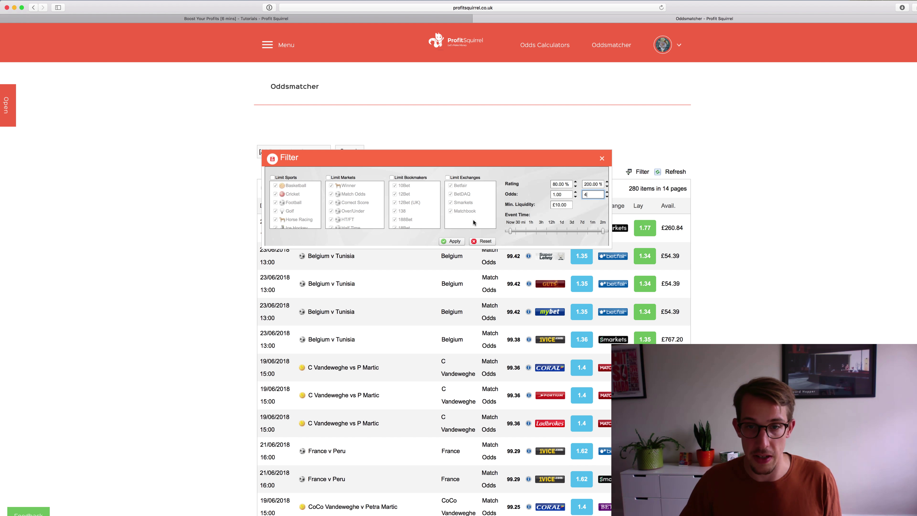
pyautogui.click(455, 241)
pyautogui.click(602, 158)
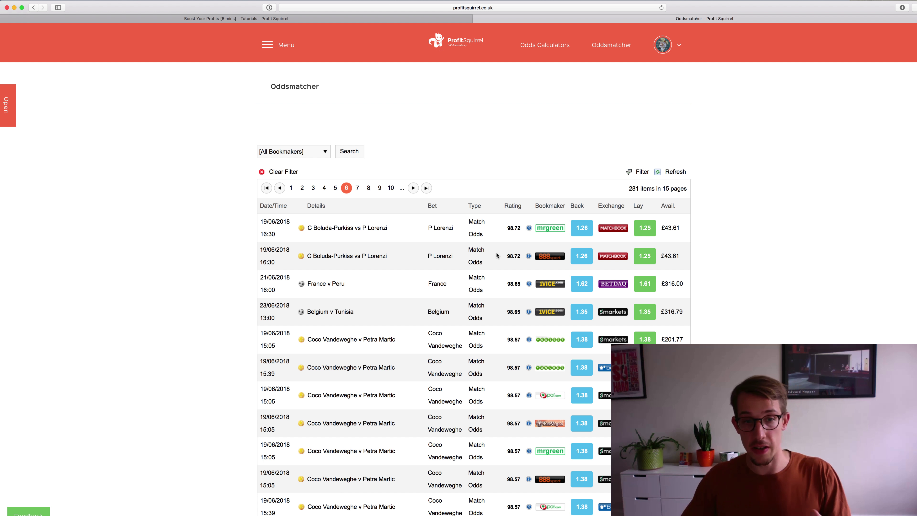
pyautogui.click(529, 284)
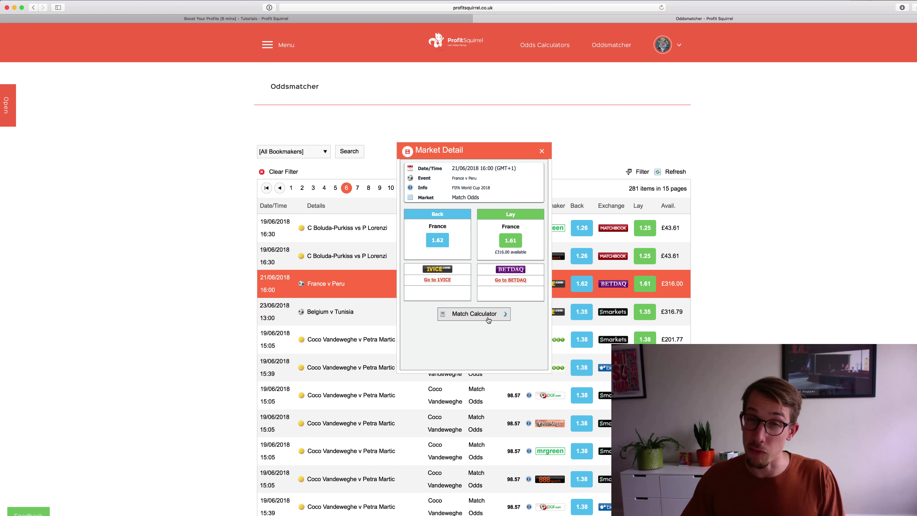
pyautogui.click(486, 316)
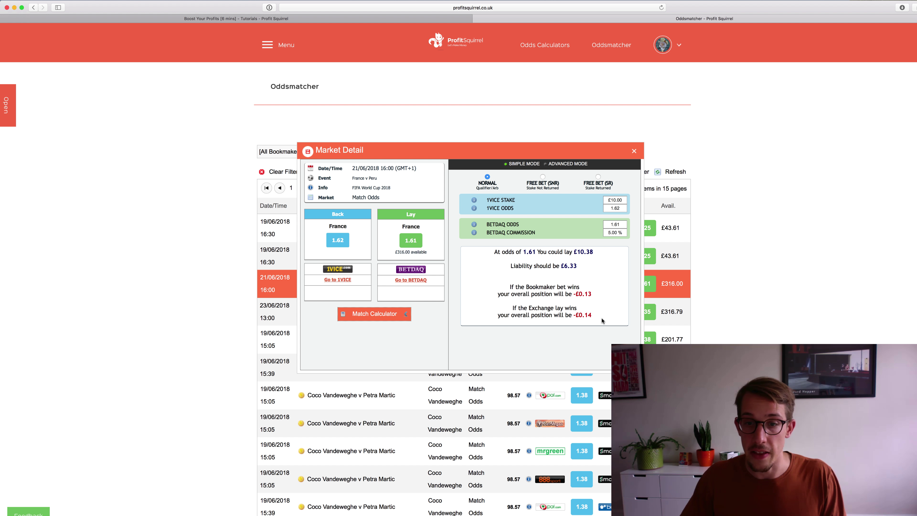
pyautogui.moveTo(576, 294); pyautogui.dragTo(593, 295)
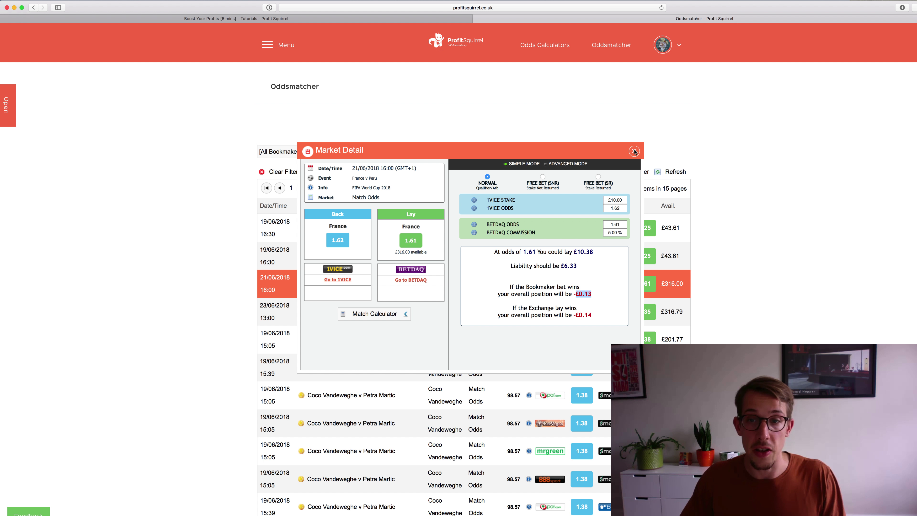
pyautogui.click(634, 152)
pyautogui.scroll(-10, 517, 211)
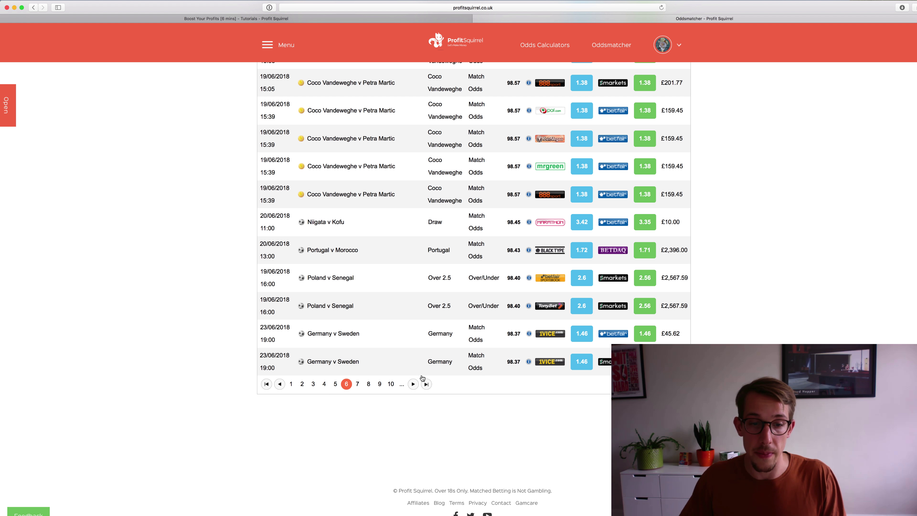
# - Open the Germany v Sweden market detail, review it, then close it
pyautogui.click(526, 361)
pyautogui.click(526, 363)
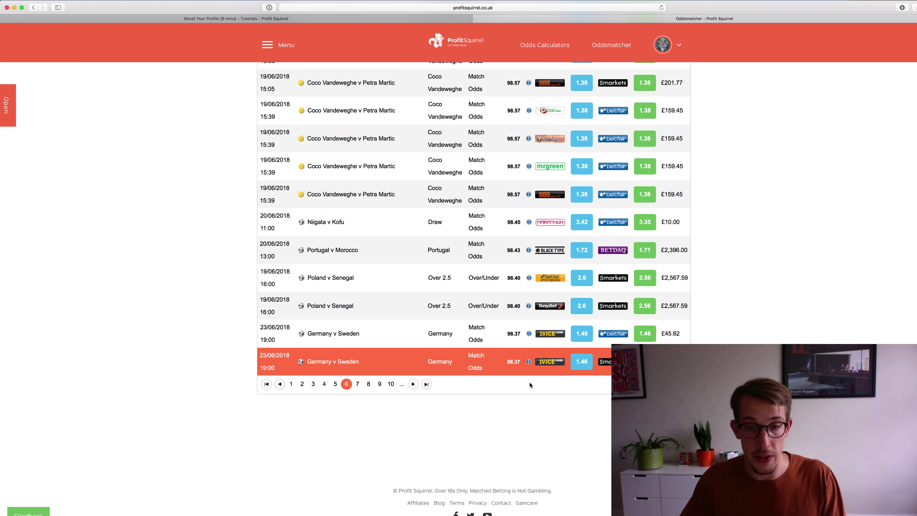
pyautogui.click(494, 367)
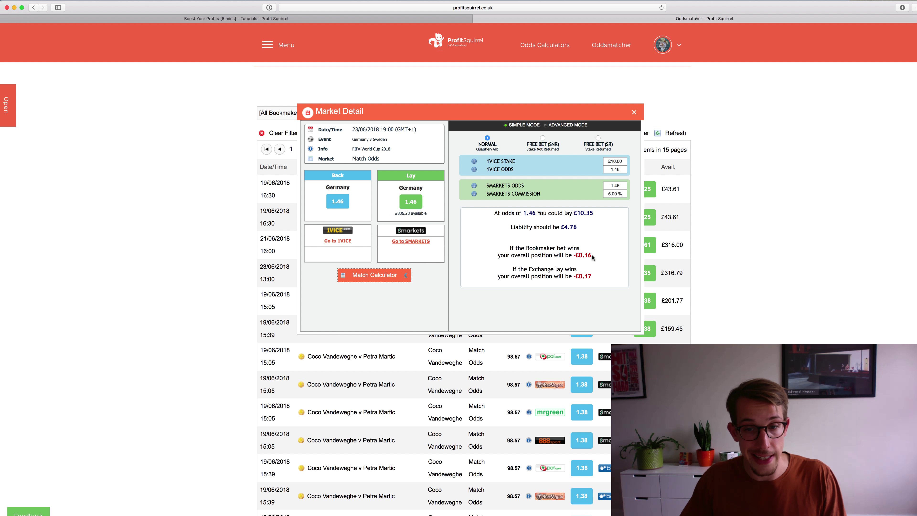
pyautogui.scroll(1, 588, 283)
pyautogui.scroll(1, 588, 284)
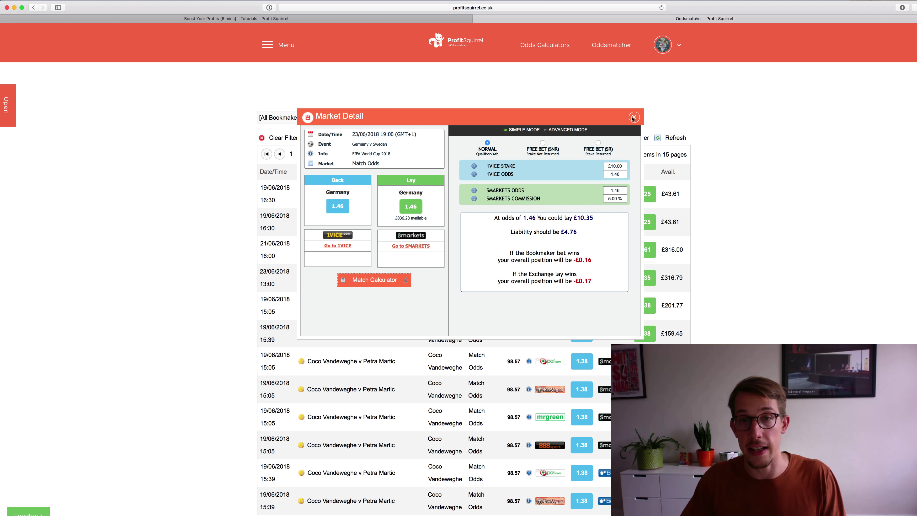
pyautogui.click(633, 117)
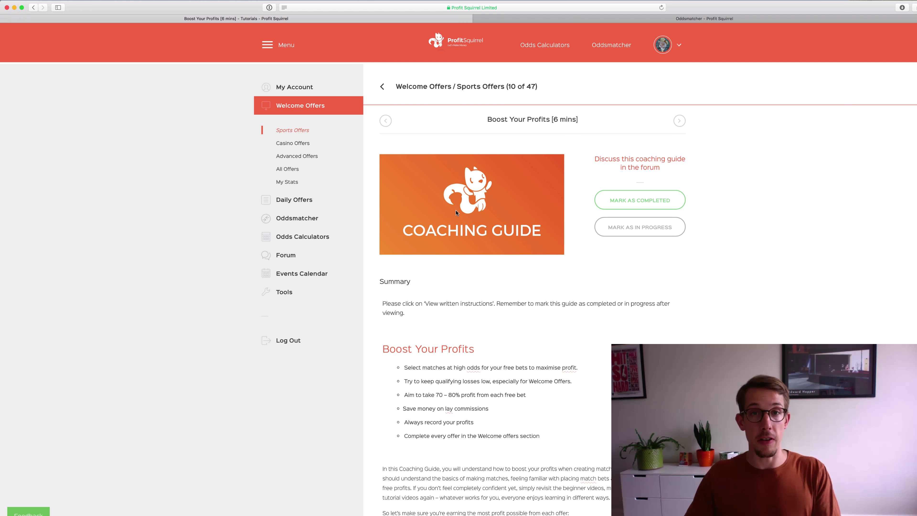
pyautogui.scroll(-20, 456, 211)
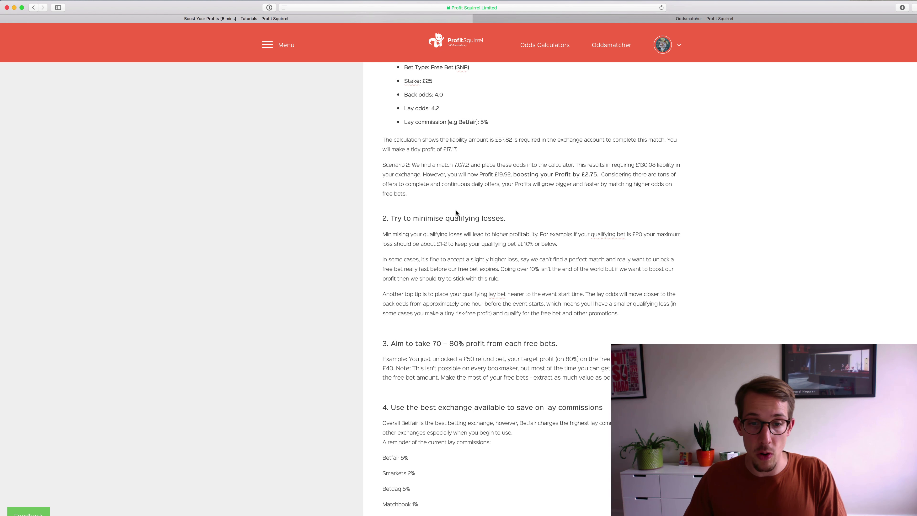
pyautogui.scroll(-15, 455, 211)
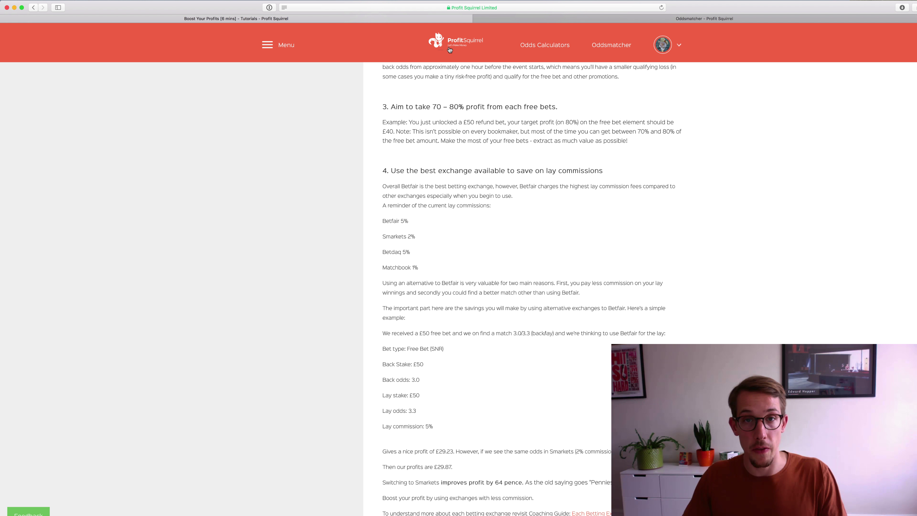
# - Open the Match Calculator for Coco Vandeweghe v Petra Martic in the Oddsmatcher
pyautogui.click(591, 19)
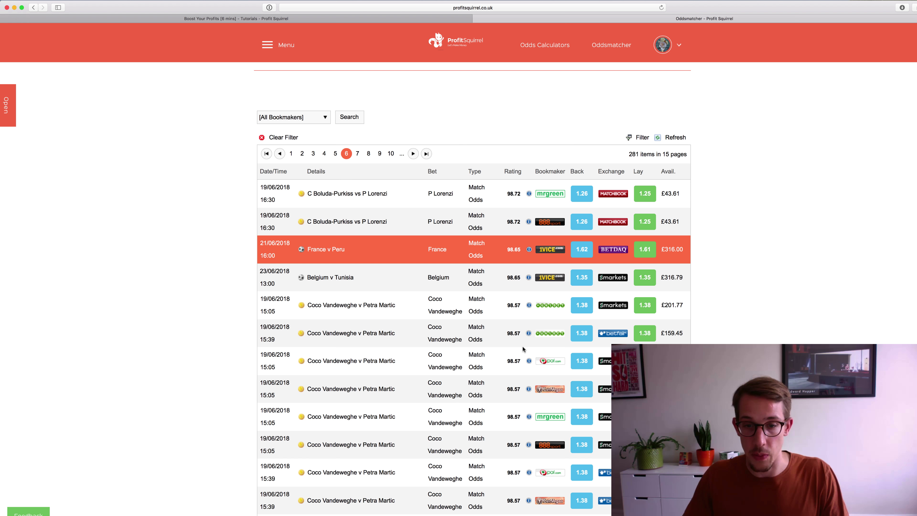
pyautogui.click(529, 334)
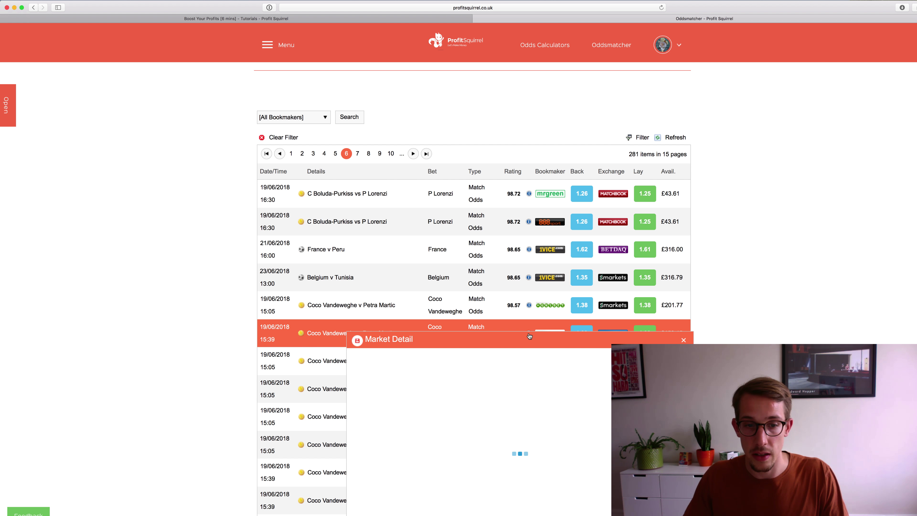
pyautogui.click(500, 284)
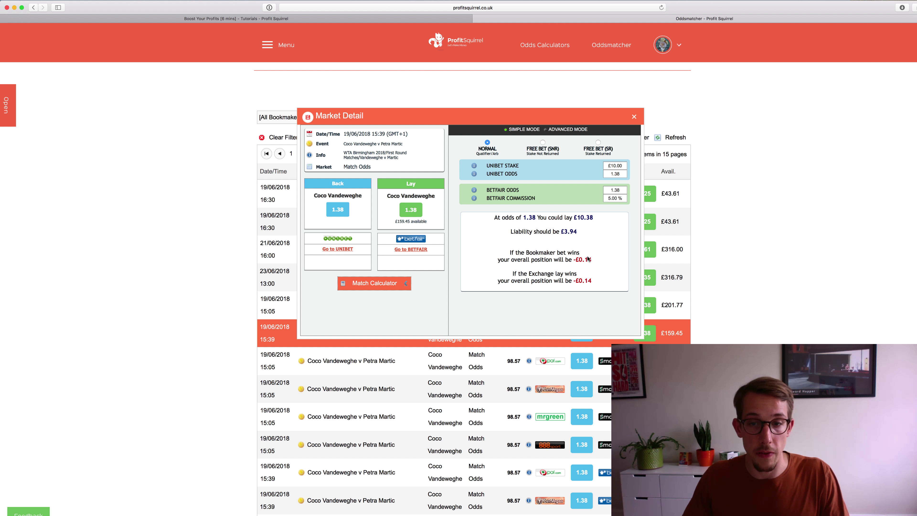
# - Set Betfair commission to 2%, cutting the loss to £0.06, then close the market detail
pyautogui.click(615, 200)
pyautogui.click(614, 198)
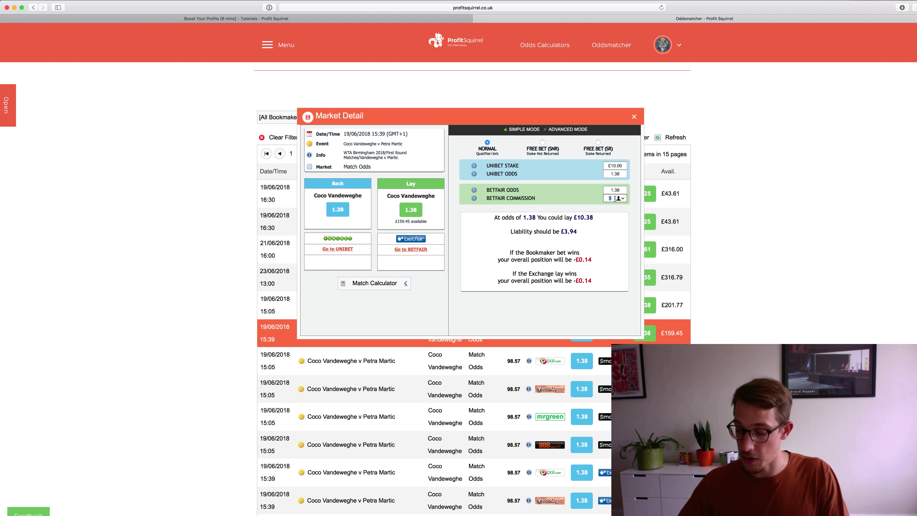
pyautogui.write('2')
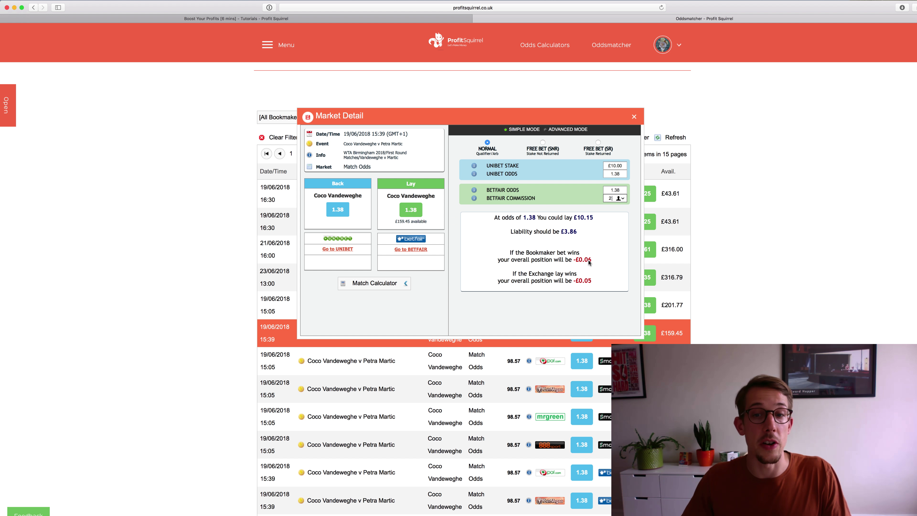
pyautogui.click(610, 243)
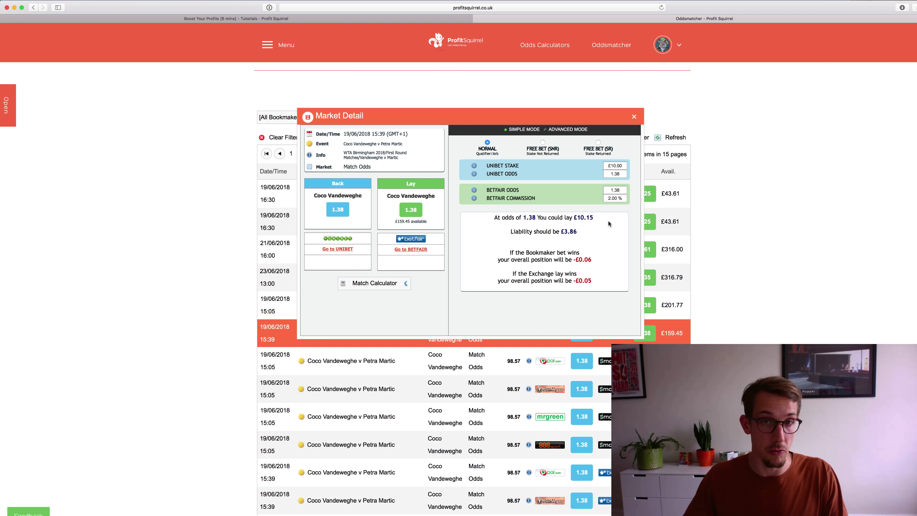
pyautogui.click(634, 116)
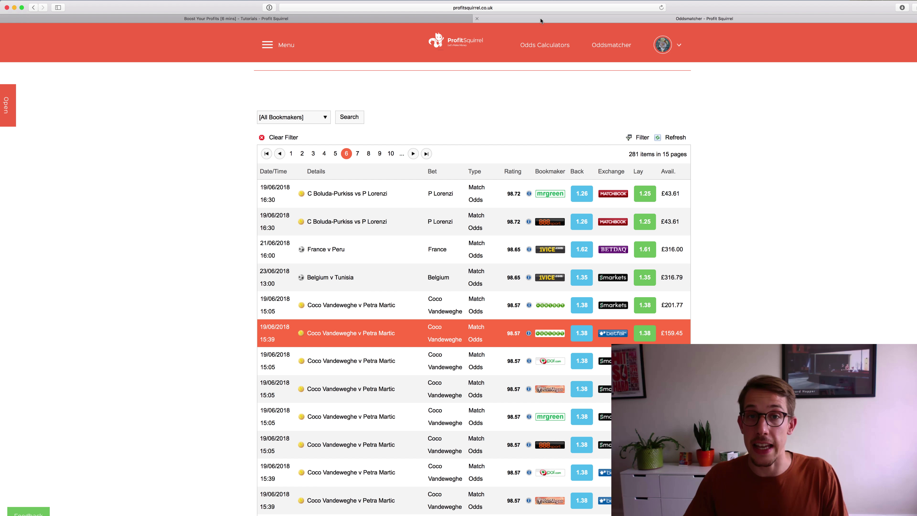
# - Open the Match Calculator for Belgium v Tunisia from the Oddsmatcher results
pyautogui.click(434, 18)
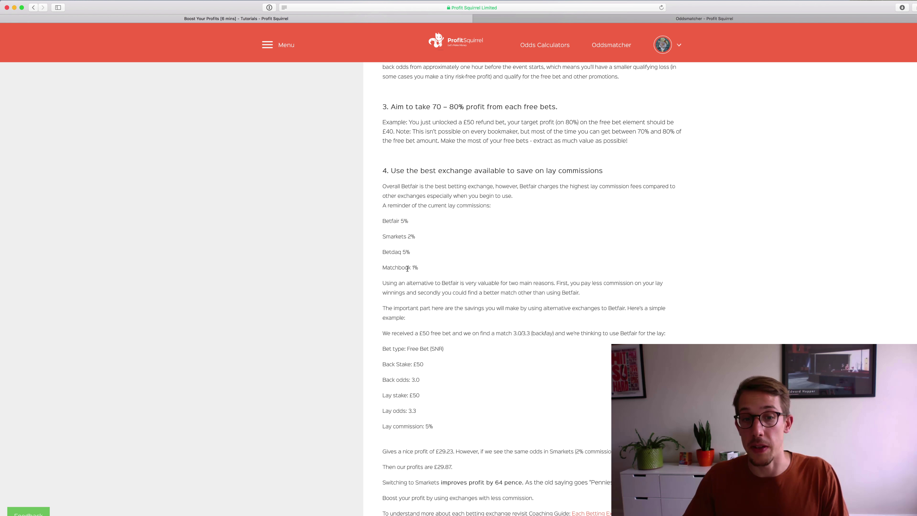
pyautogui.click(524, 18)
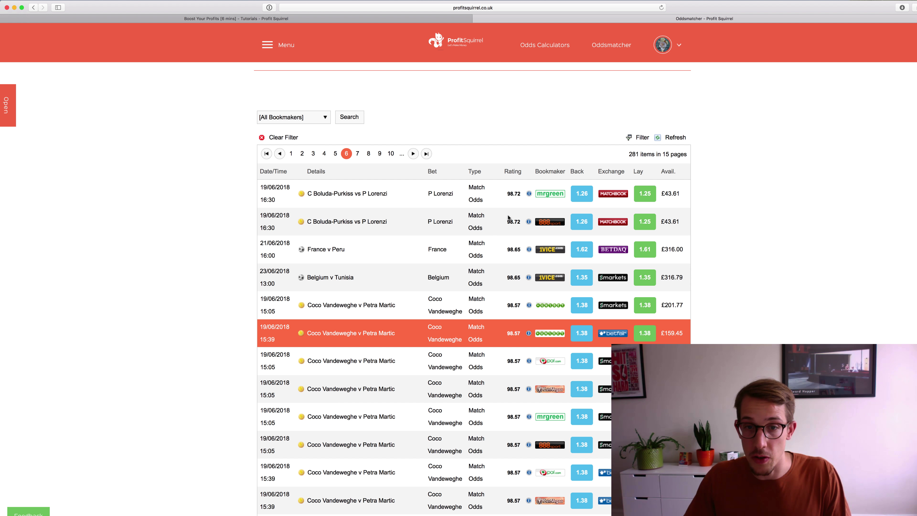
pyautogui.click(529, 278)
pyautogui.click(474, 279)
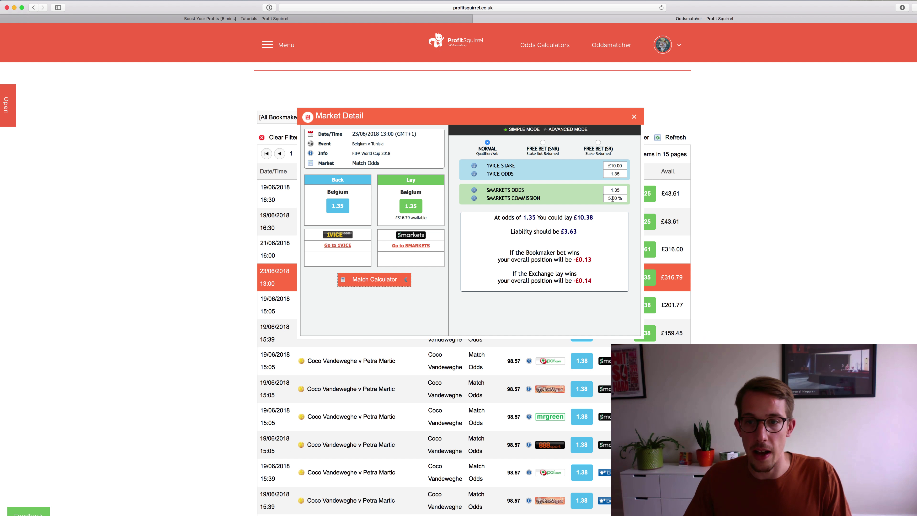
# - Lower the Smarkets commission from 5.00% to 2%, giving a £3.55 liability
pyautogui.moveTo(485, 199); pyautogui.dragTo(607, 199)
pyautogui.doubleClick(610, 198)
pyautogui.write('2')
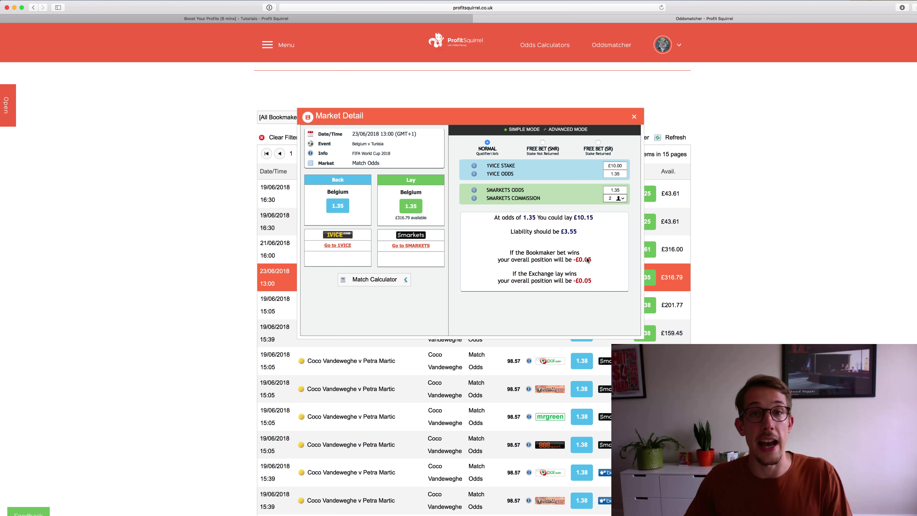
pyautogui.hotkey('ctrl', 'shift', 'Tab')
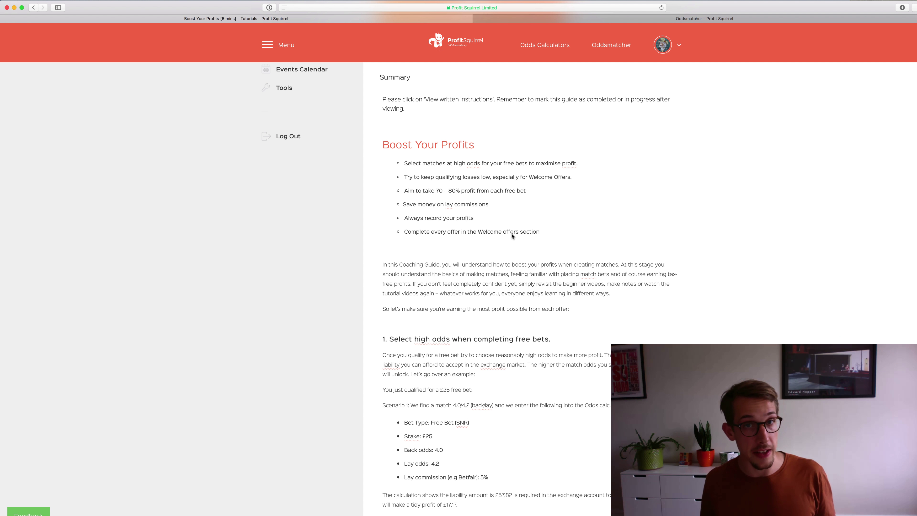
# - Scroll up through the Boost Your Profits coaching guide
pyautogui.scroll(3, 324, 200)
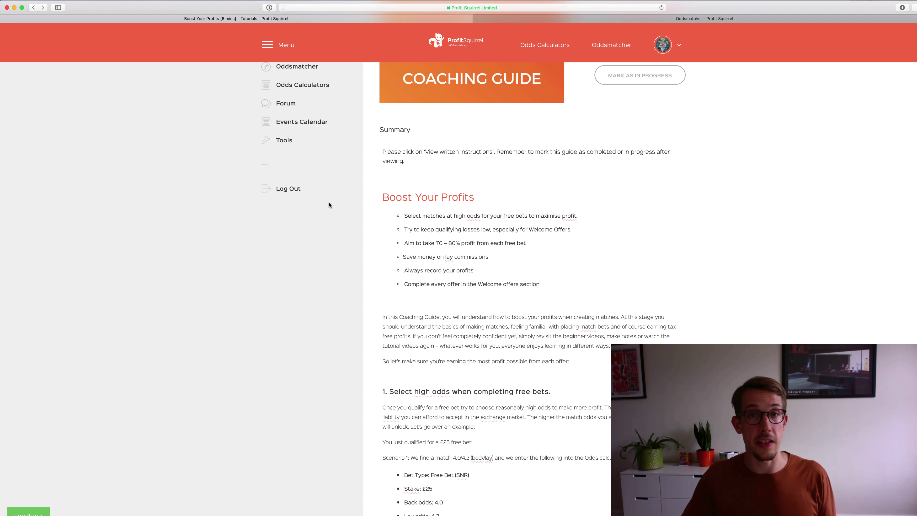
# - Go from the Oddsmatcher to the Tools page of trackers and calculators via the side menu
pyautogui.click(536, 19)
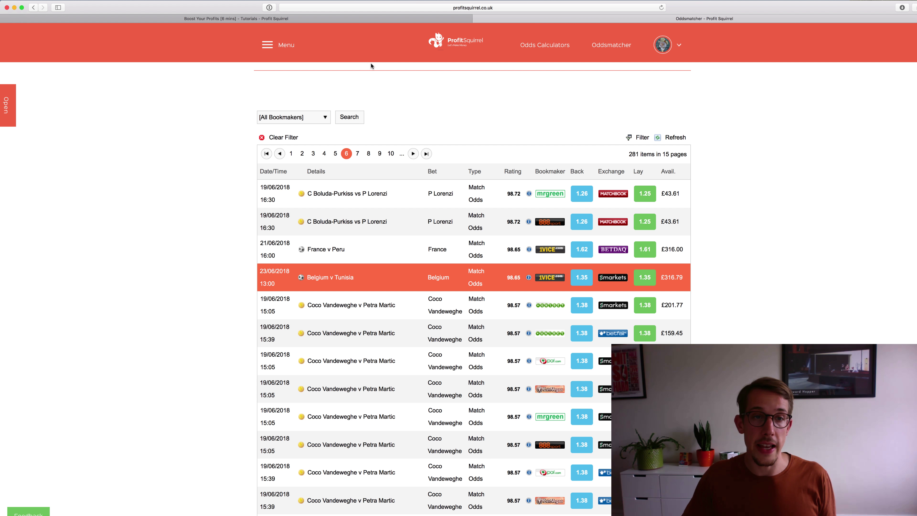
pyautogui.click(11, 105)
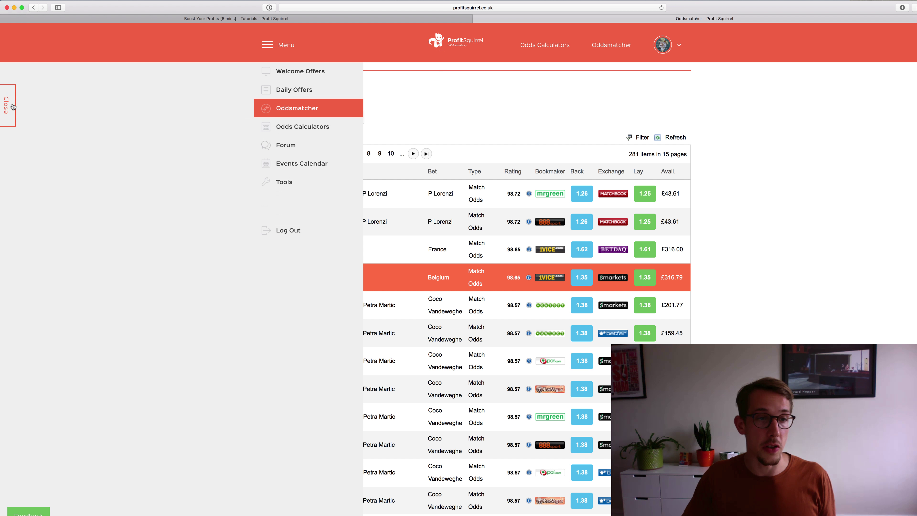
pyautogui.click(296, 185)
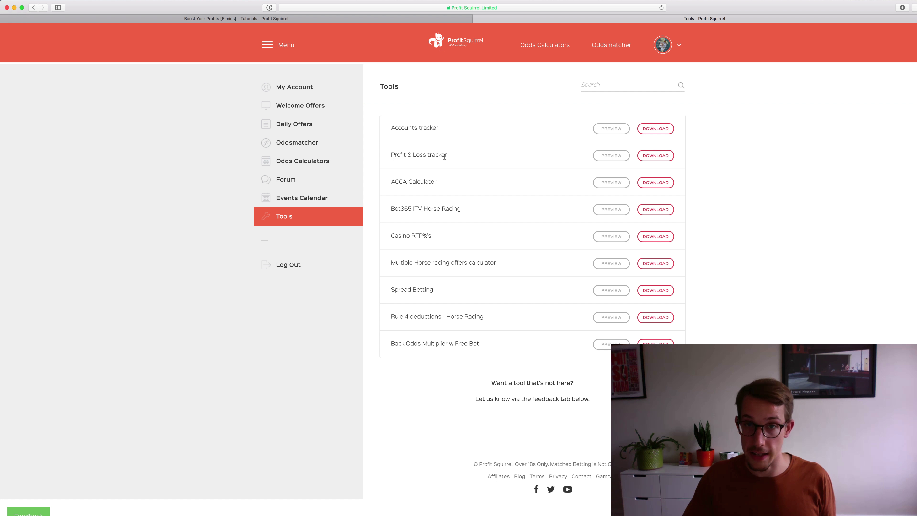
pyautogui.press('super+Tab')
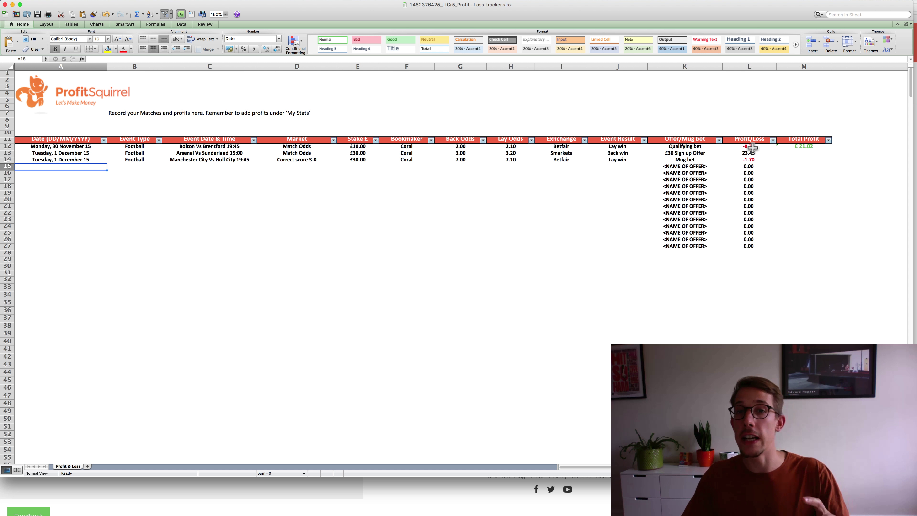
# - Select the profits in L12:L14 to see their £21.02 sum
pyautogui.moveTo(753, 148); pyautogui.dragTo(750, 173)
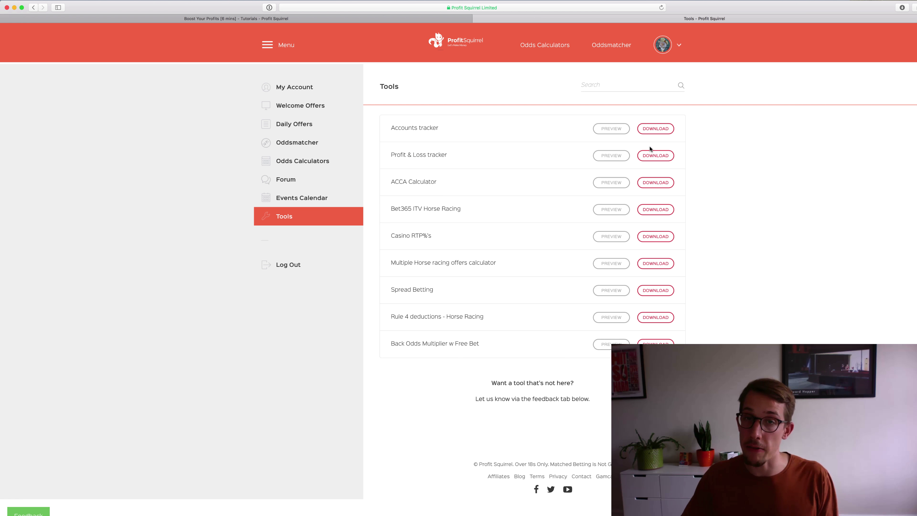
# - Go to My Account and open My Stats, showing £65.54 profit to date with the profit chart
pyautogui.click(299, 88)
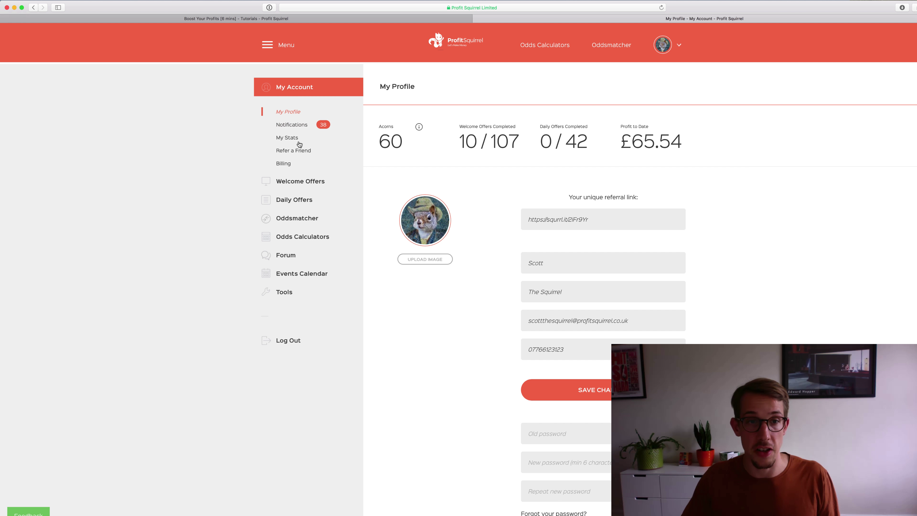
pyautogui.click(294, 141)
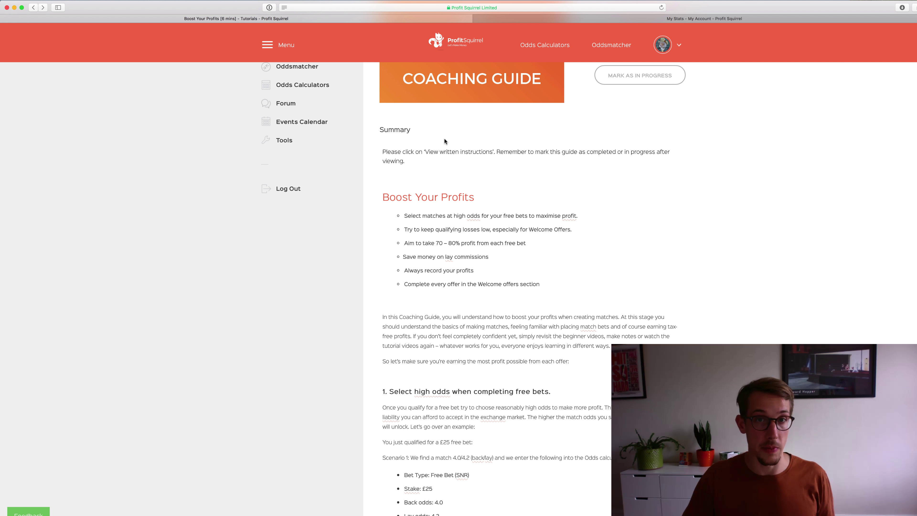
# - Bring My Stats back up, then open Welcome Offers showing 10 of 107 completed (9%)
pyautogui.click(544, 19)
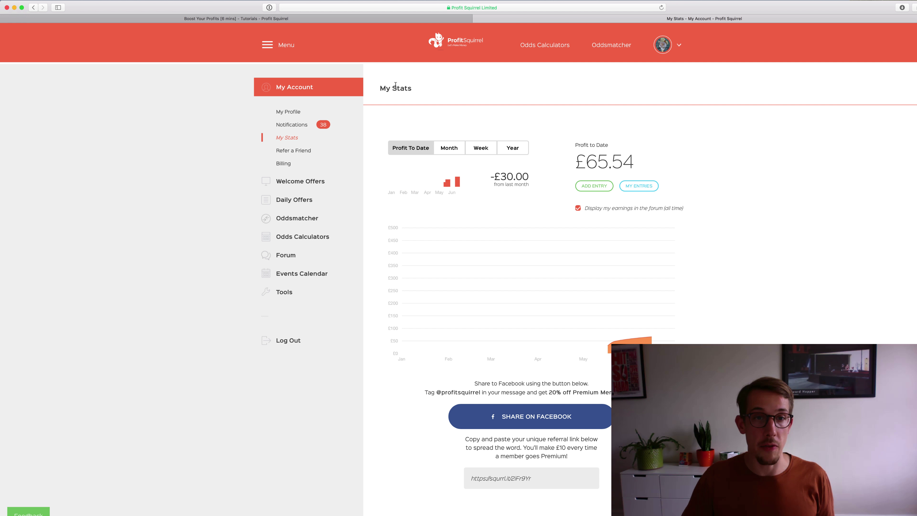
pyautogui.click(311, 182)
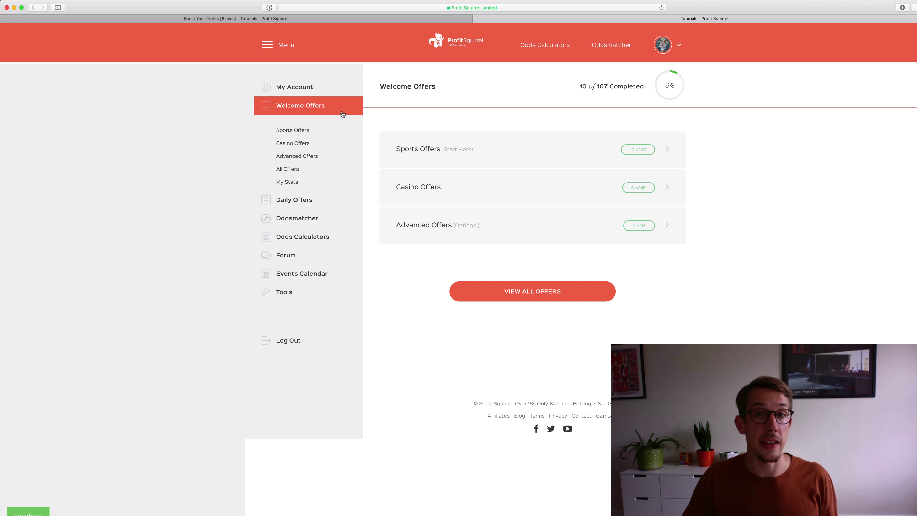